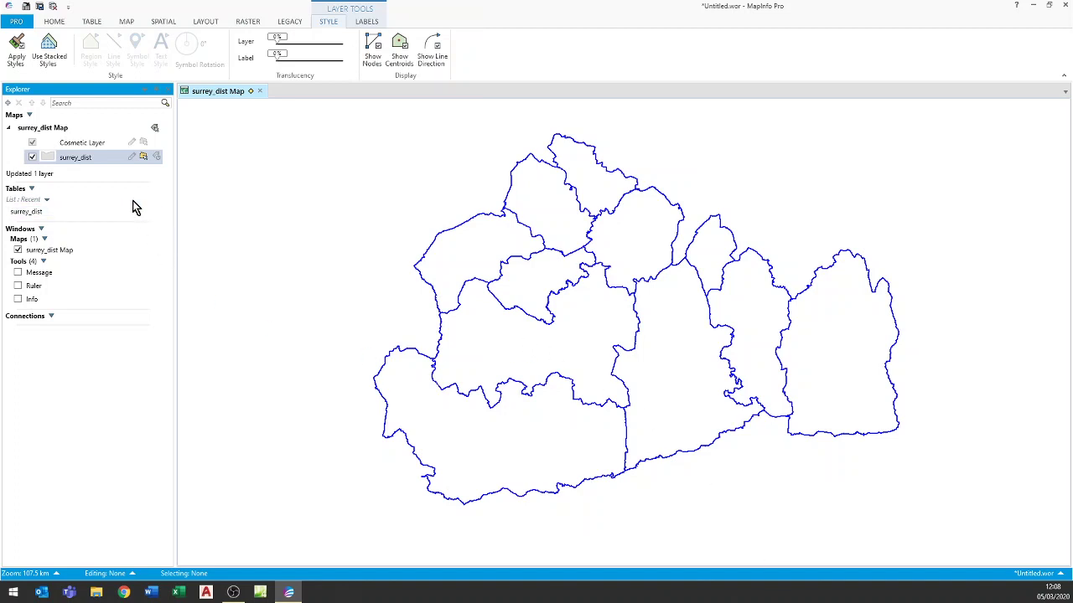
Turn on automatic labels for the surrey_dist layer so the districts show IDs 1–11
left_click(157, 157)
Switch the surrey_dist labels to a custom expression, adding DistName after ID
double_click(80, 157)
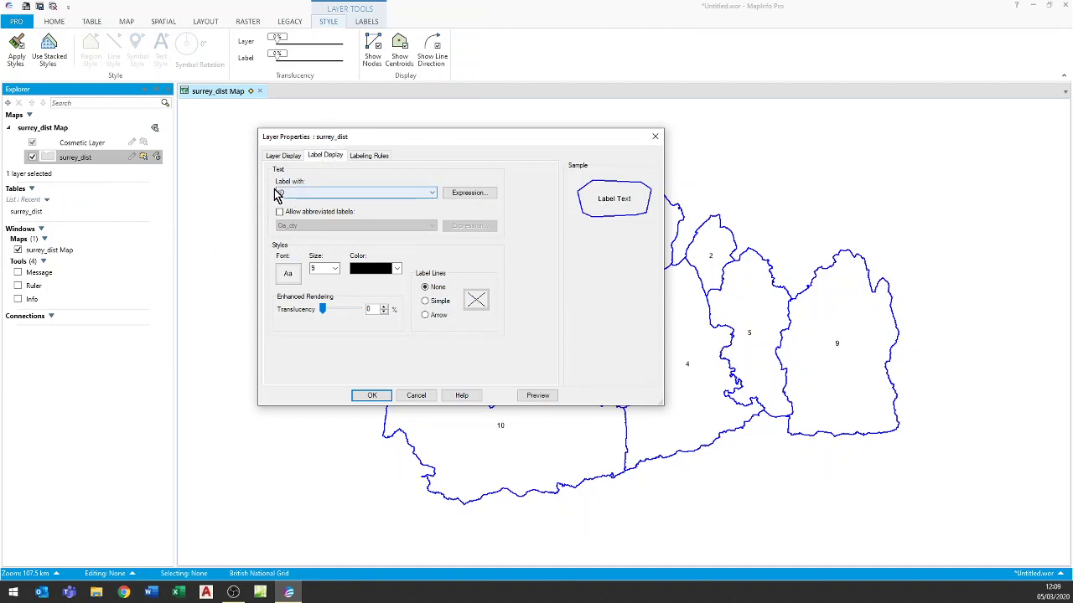
left_click(432, 196)
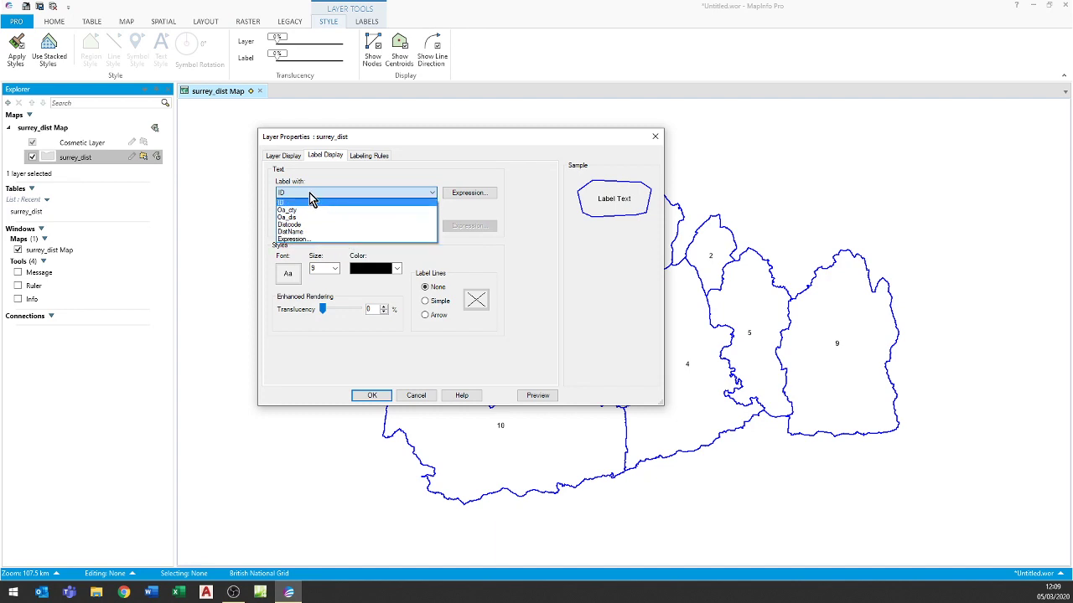
left_click(291, 240)
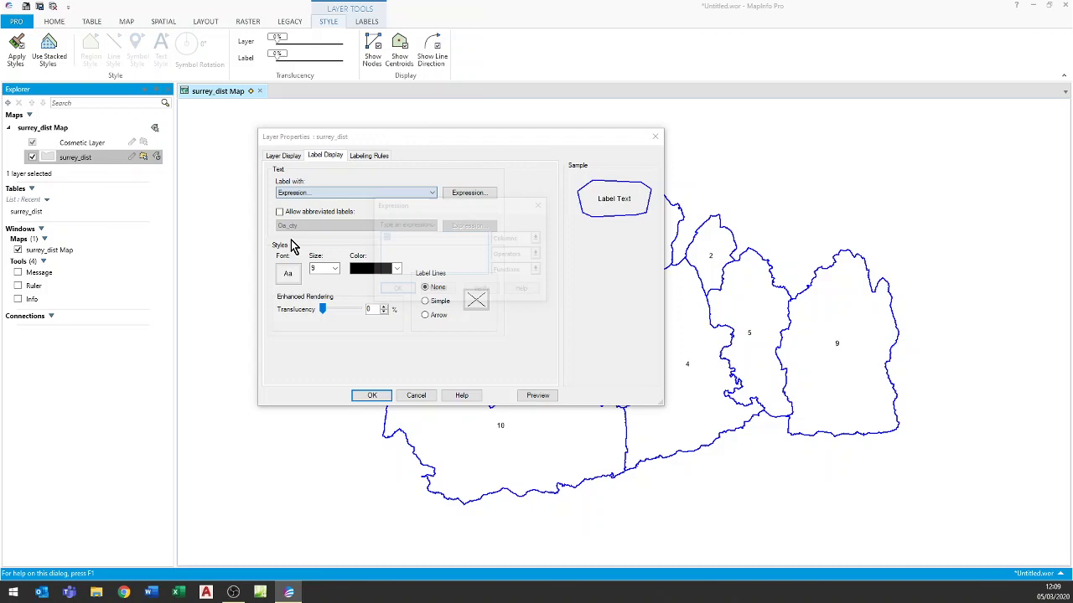
left_click(397, 239)
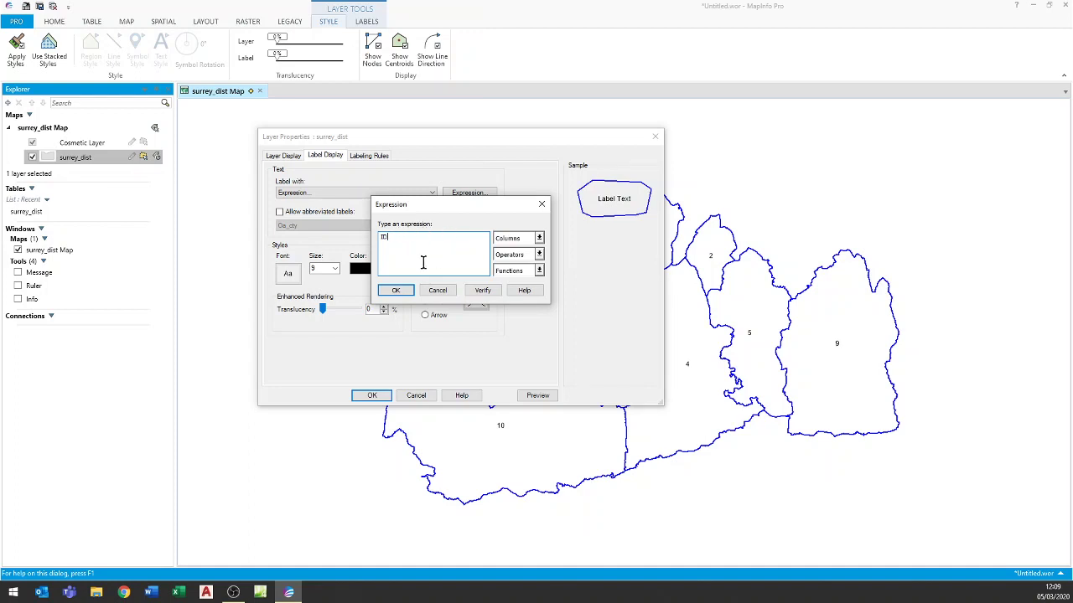
left_click(539, 239)
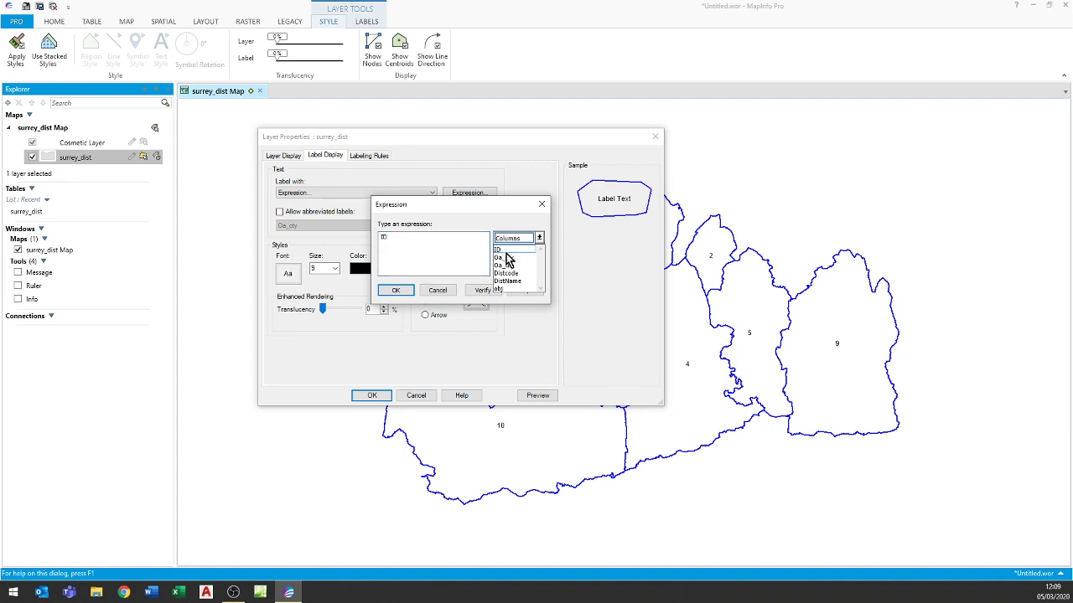
left_click(513, 282)
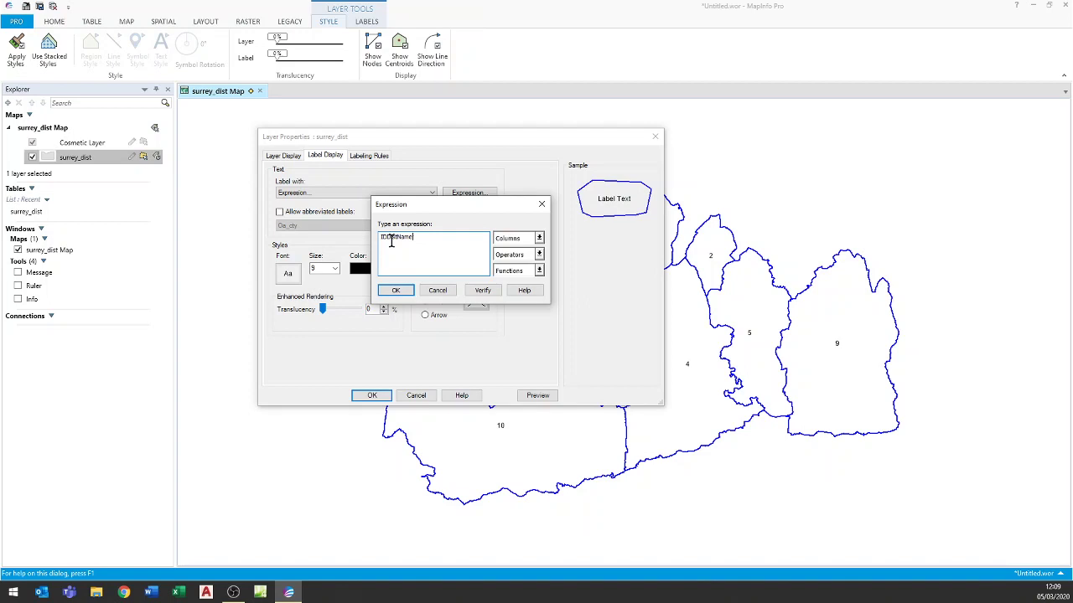
Fix the expression to ID & DistName, verify it and accept it
left_click(482, 290)
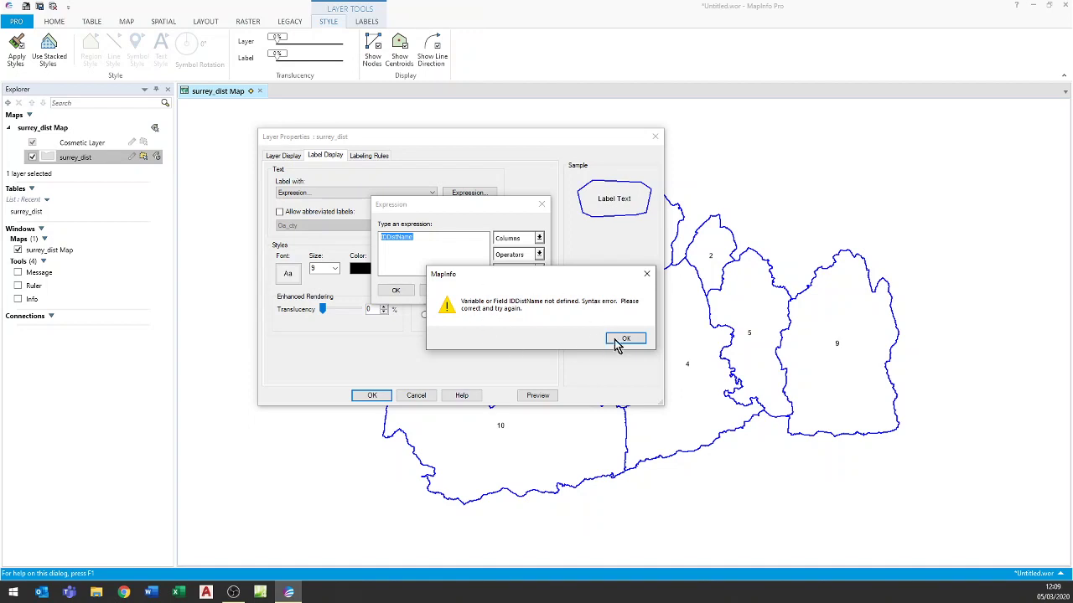
left_click(628, 341)
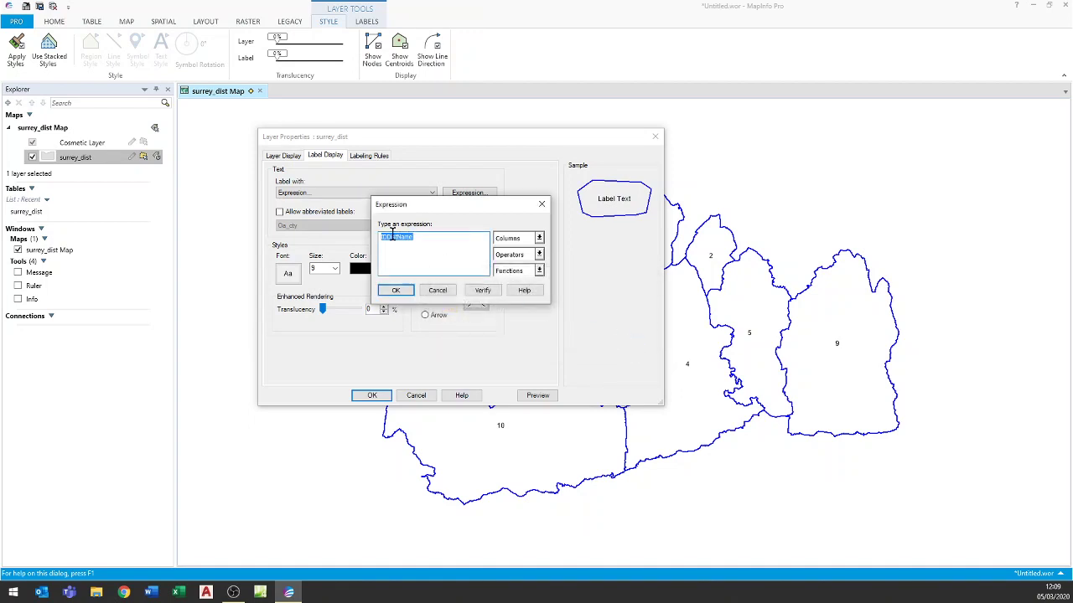
left_click(386, 236)
left_click(476, 290)
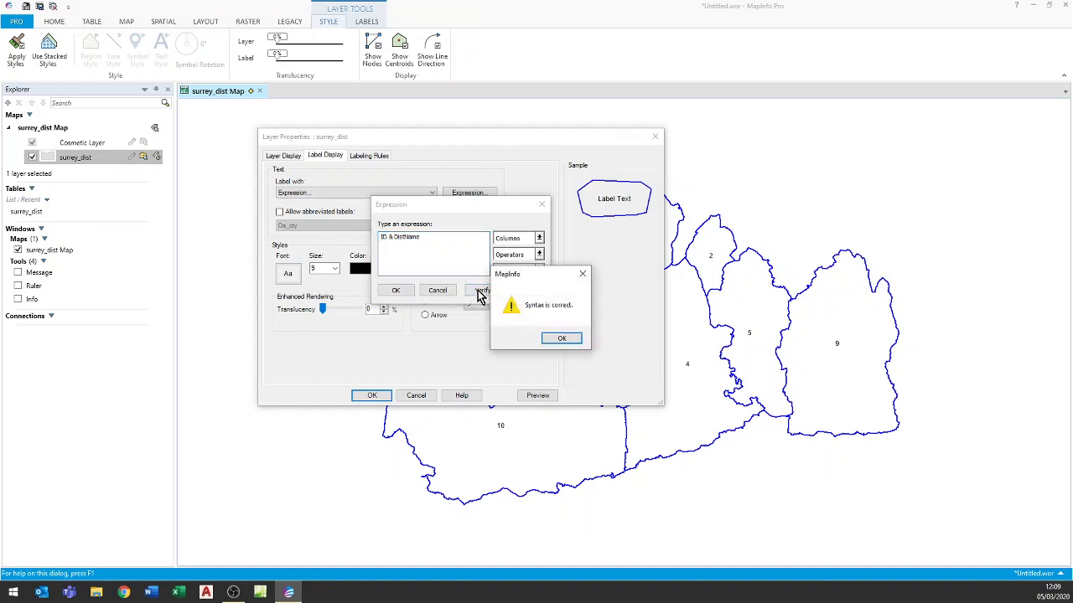
left_click(561, 340)
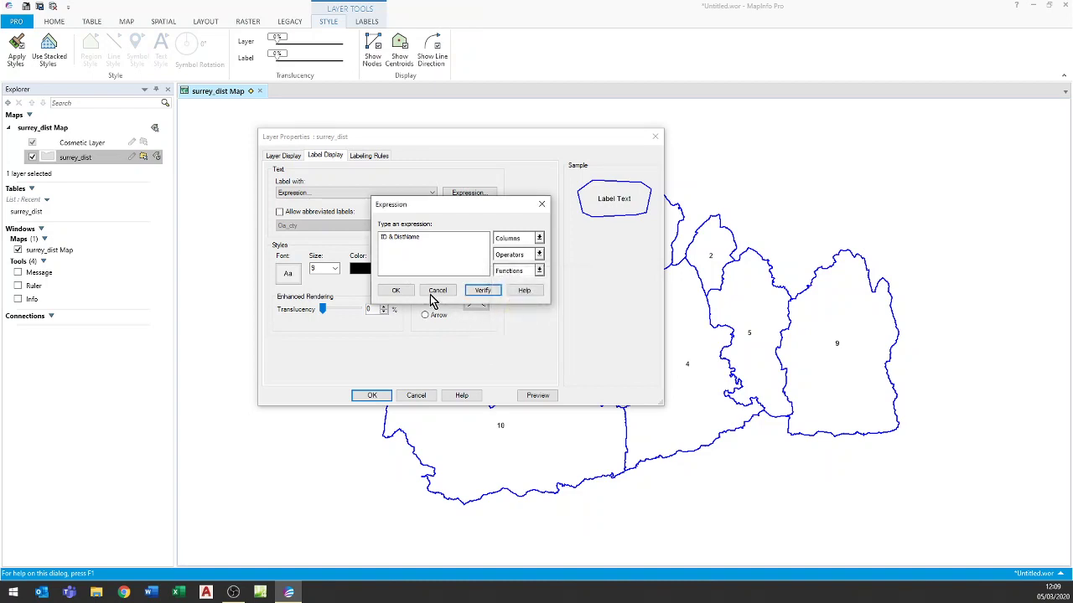
left_click(396, 289)
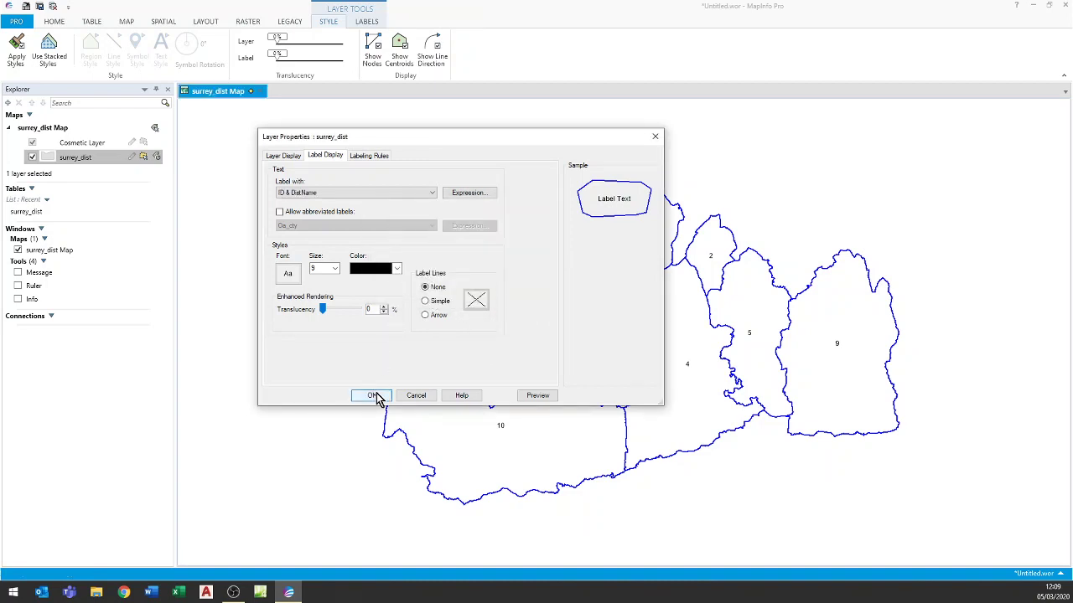
Add a quoted space between ID and DistName so labels read like '3 Guildford District'
left_click(372, 396)
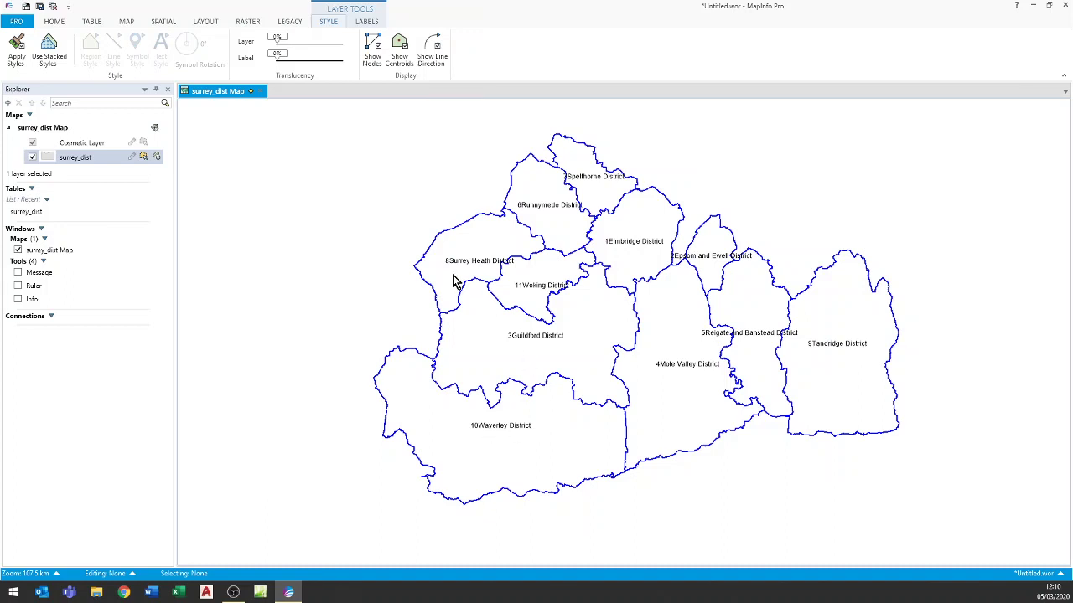
double_click(85, 159)
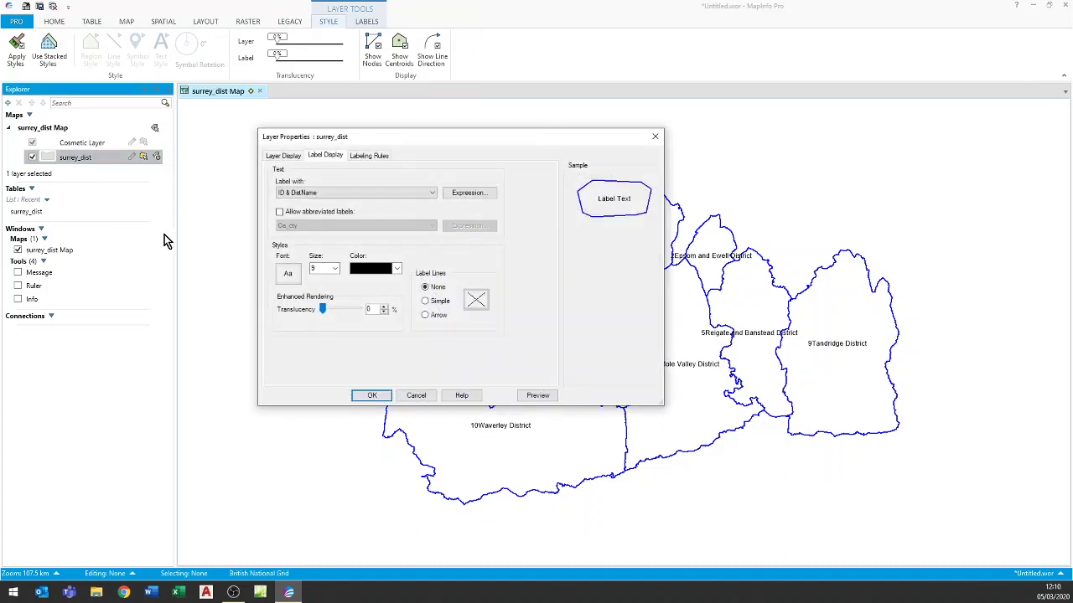
left_click(467, 194)
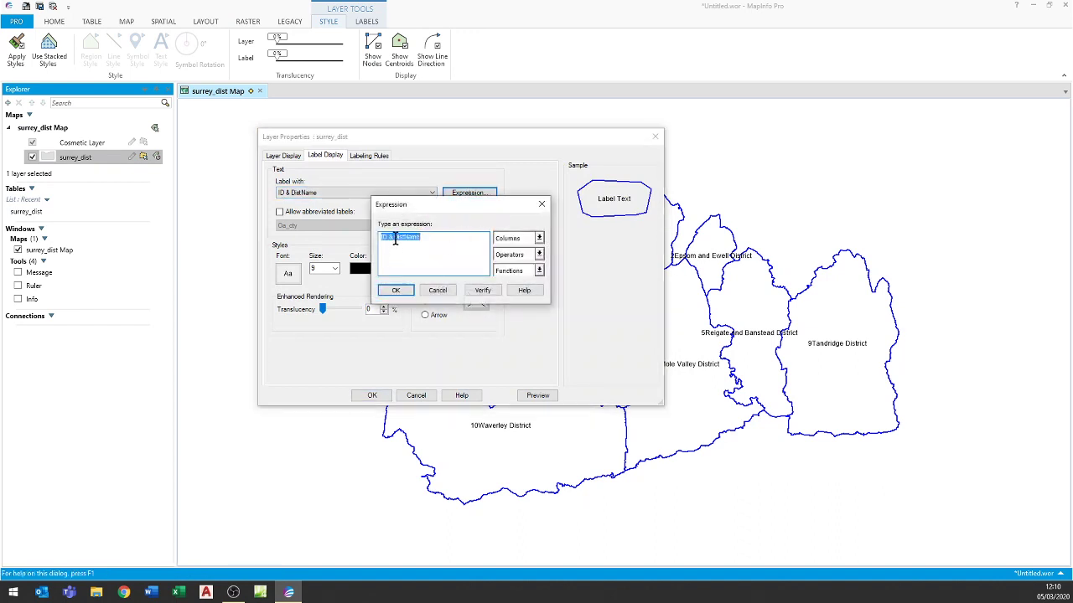
left_click(394, 239)
left_click(396, 238)
left_click(481, 292)
left_click(560, 338)
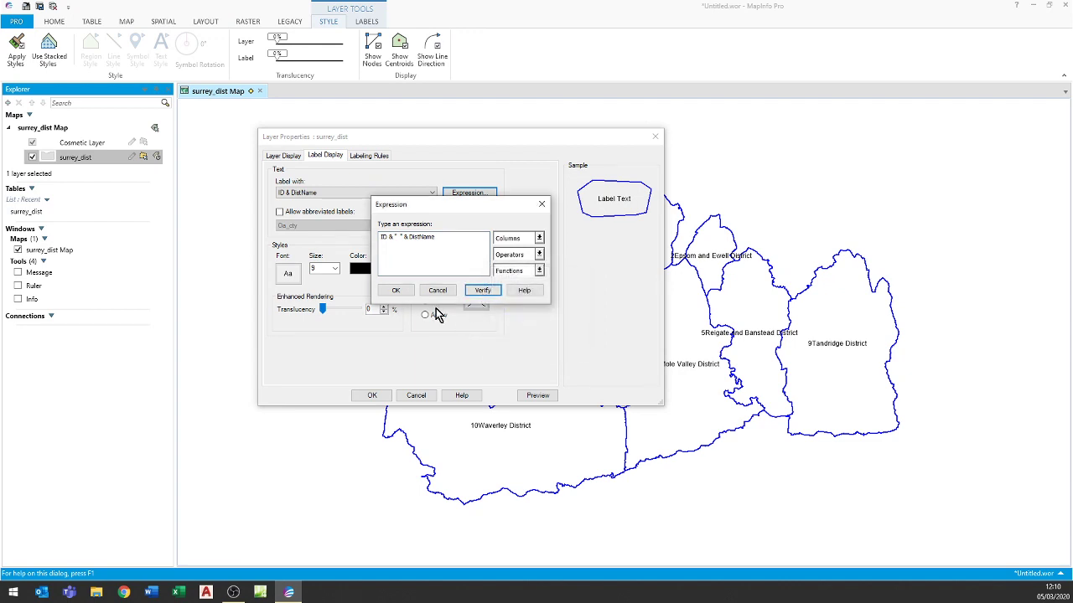
left_click(389, 290)
left_click(372, 397)
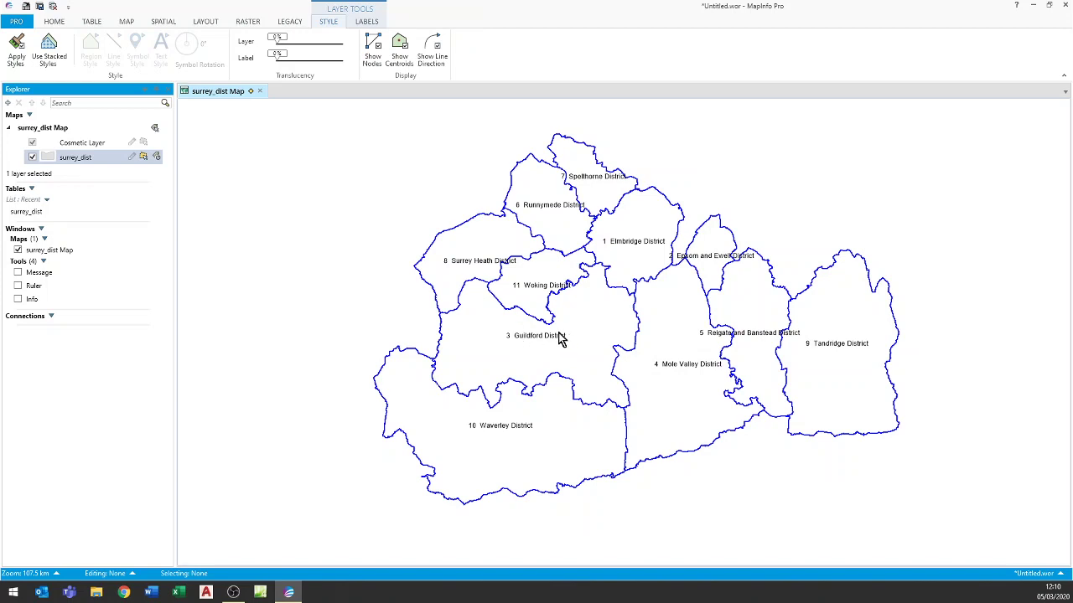
Set the surrey_dist layer to label with the ID column only, showing numbers 1–11
mouse_move(561, 338)
double_click(79, 158)
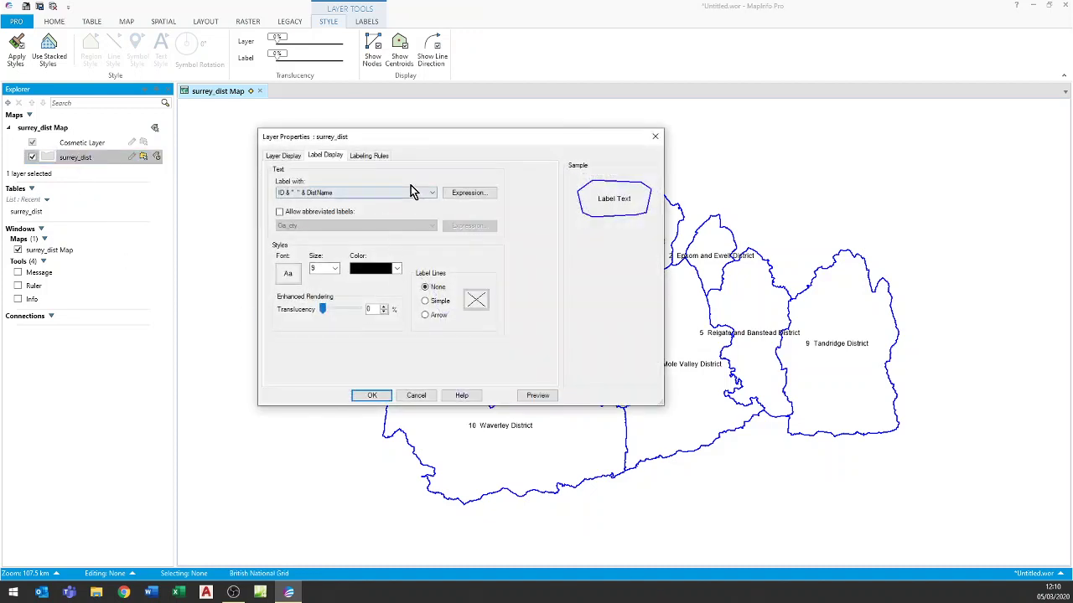
left_click(429, 194)
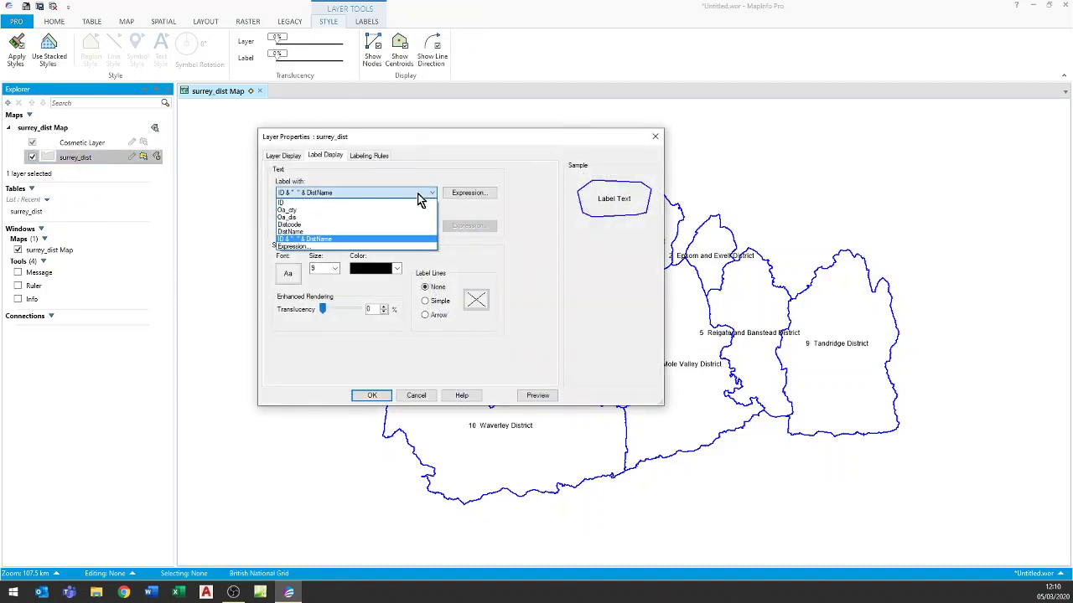
left_click(352, 203)
left_click(372, 394)
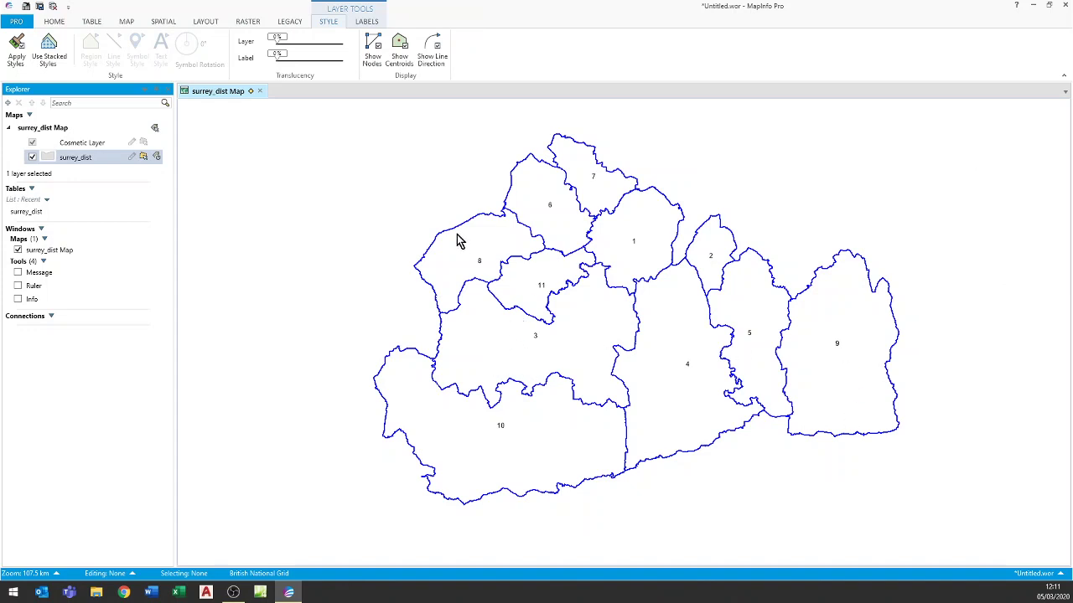
Create a new page layout containing the surrey_dist map frame
left_click(205, 22)
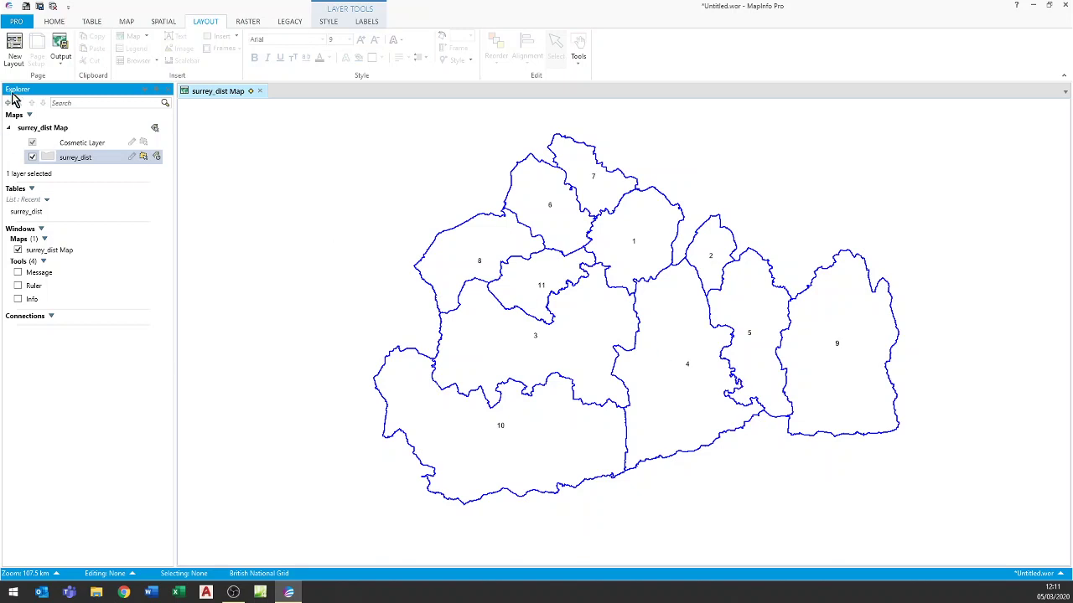
left_click(15, 50)
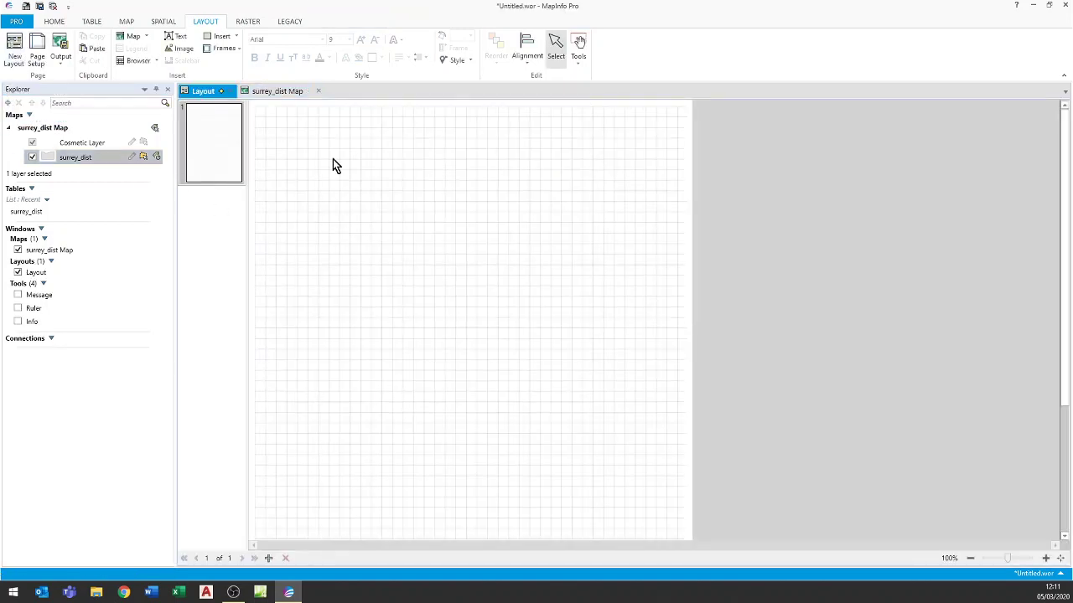
left_click(136, 37)
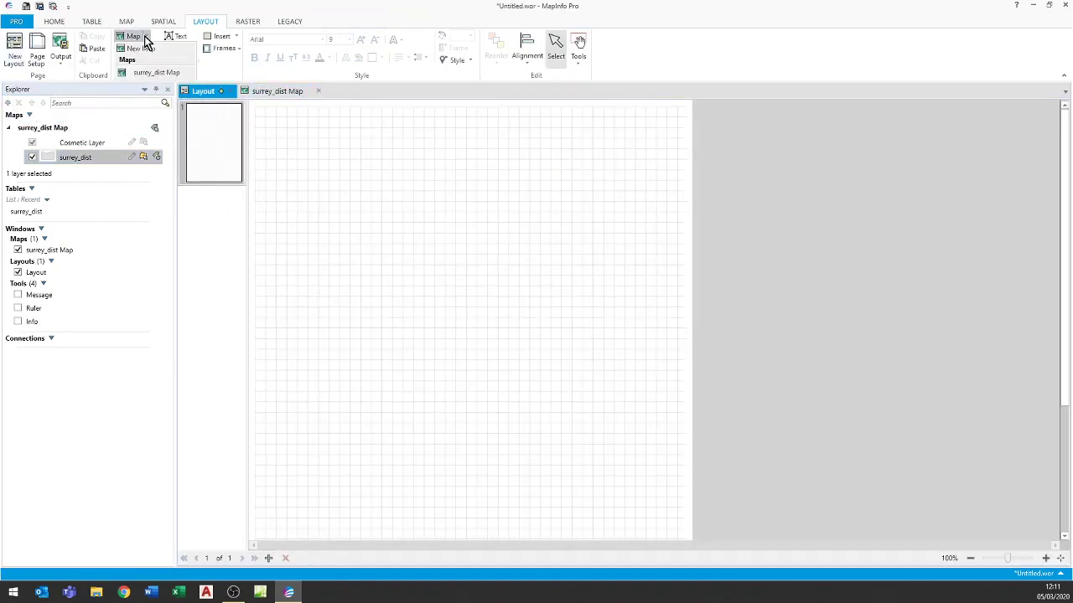
left_click(148, 72)
left_click(333, 154)
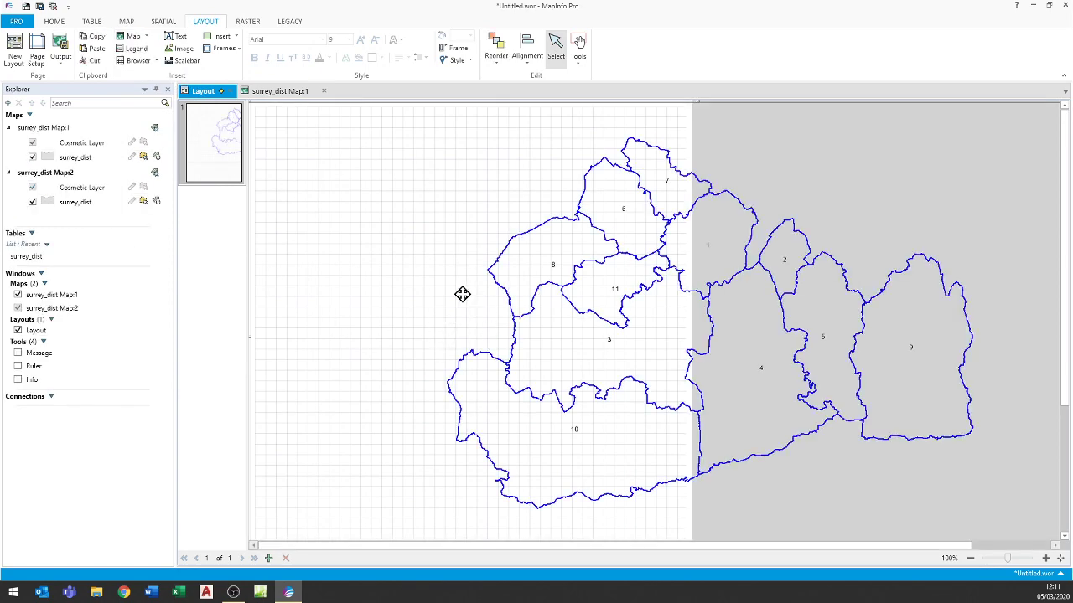
Shrink the map frame into the upper-left area of the layout page
scroll(788, 270, "up", 2)
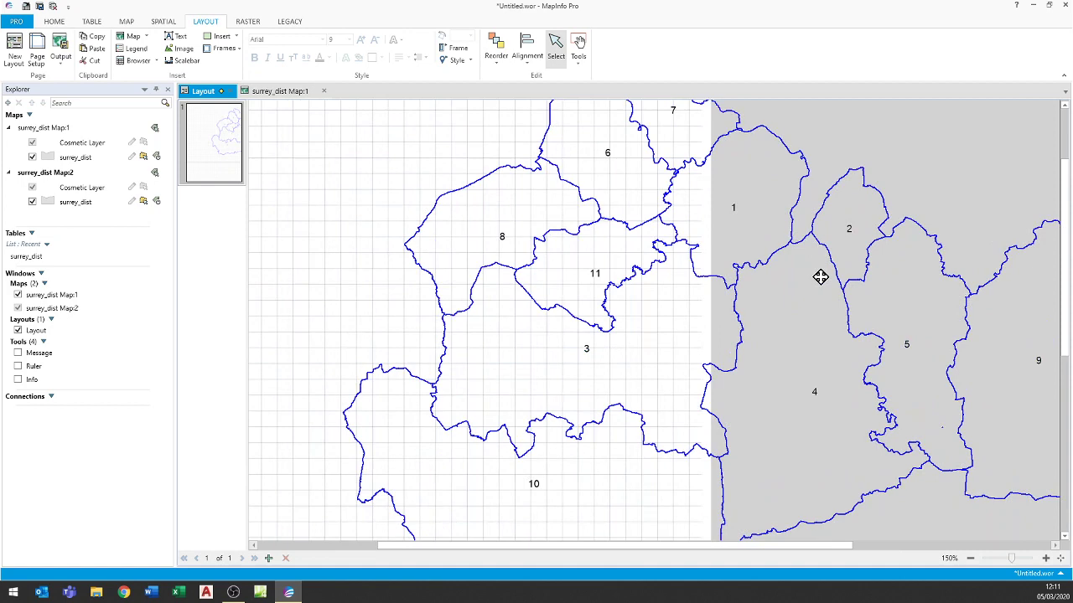
scroll(820, 277, "down", 3)
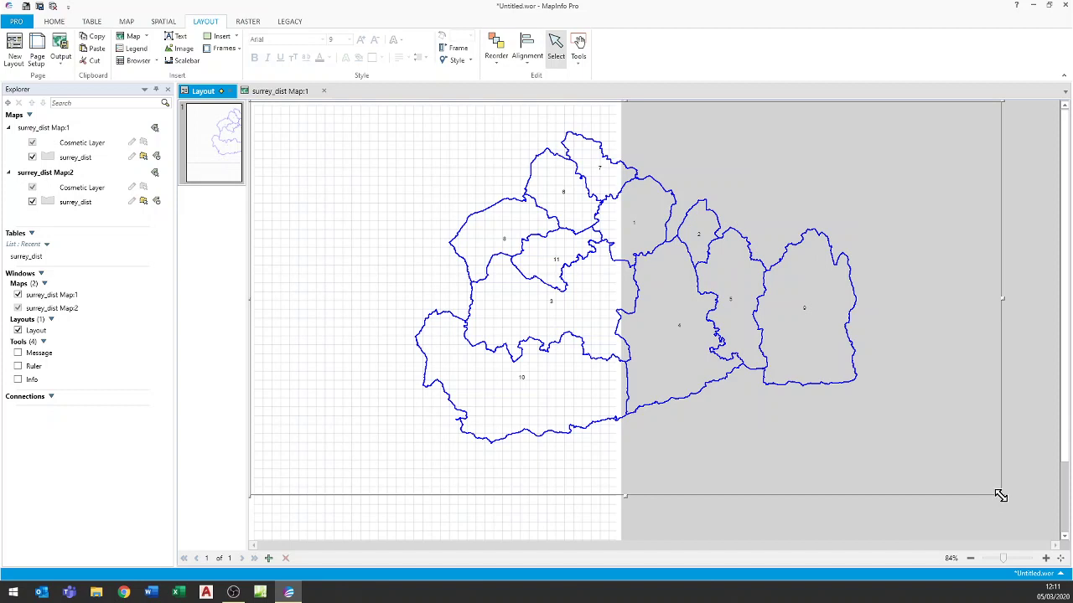
left_click_drag(1004, 495, 496, 294)
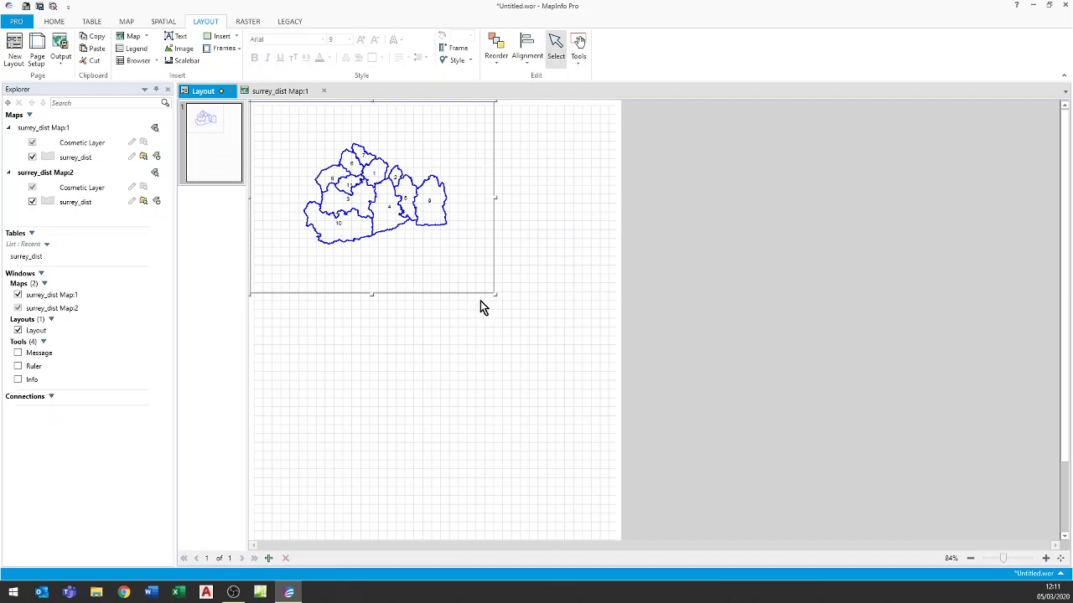
Activate the framed map and zoom in around the Surrey districts until they fill it
double_click(390, 213)
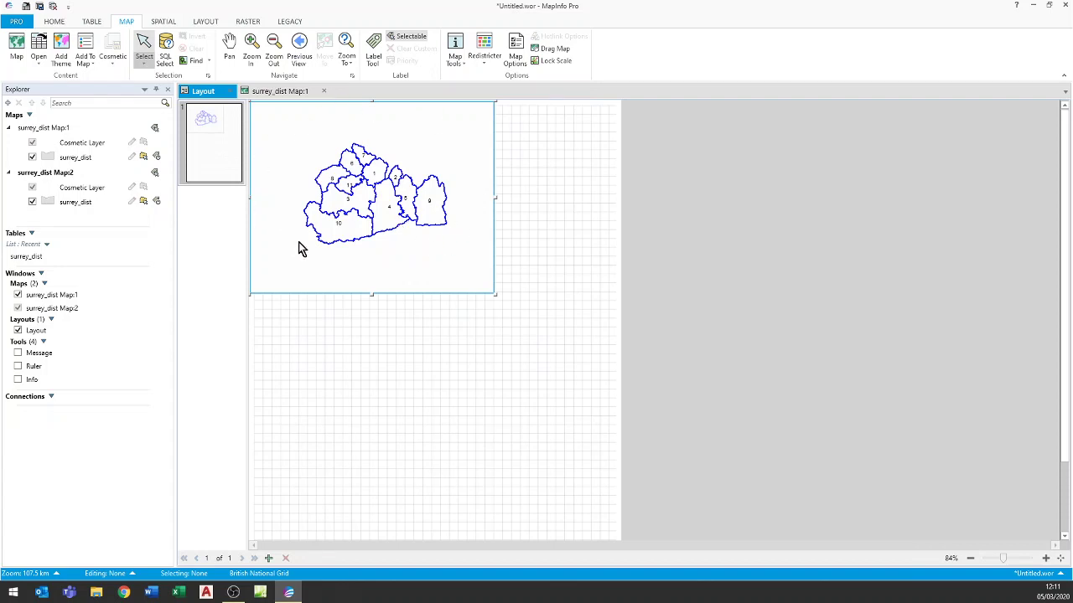
scroll(376, 210, "up", 1)
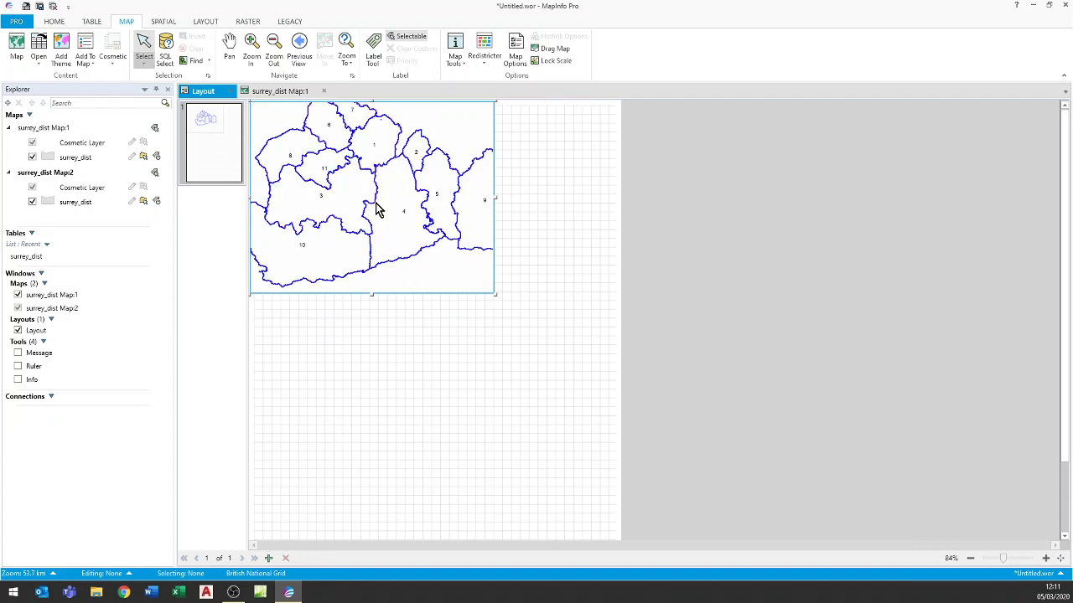
scroll(376, 209, "down", 1)
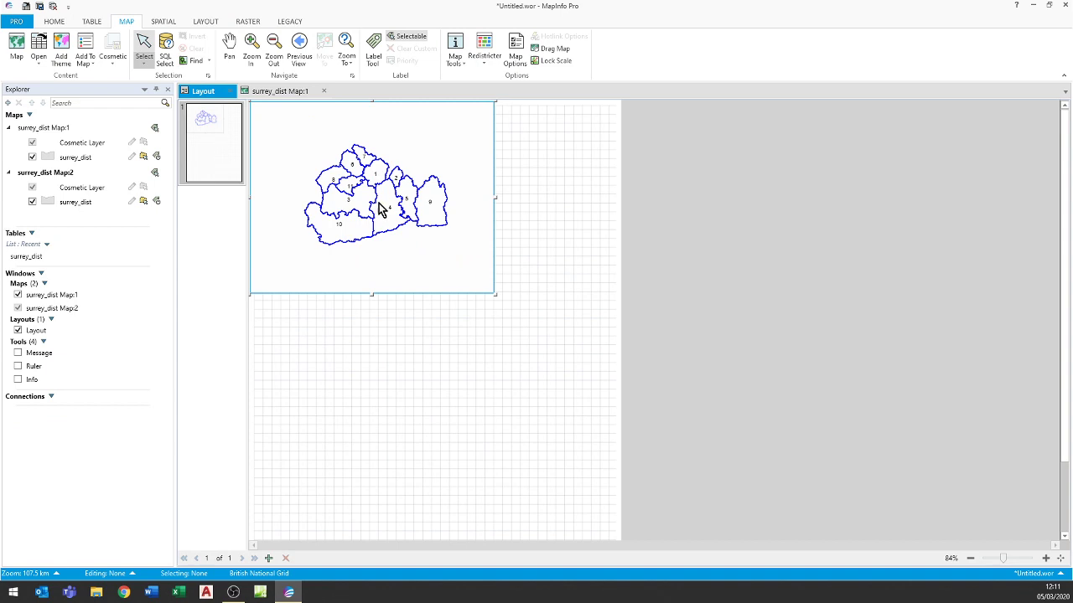
left_click(253, 49)
left_click_drag(293, 140, 452, 249)
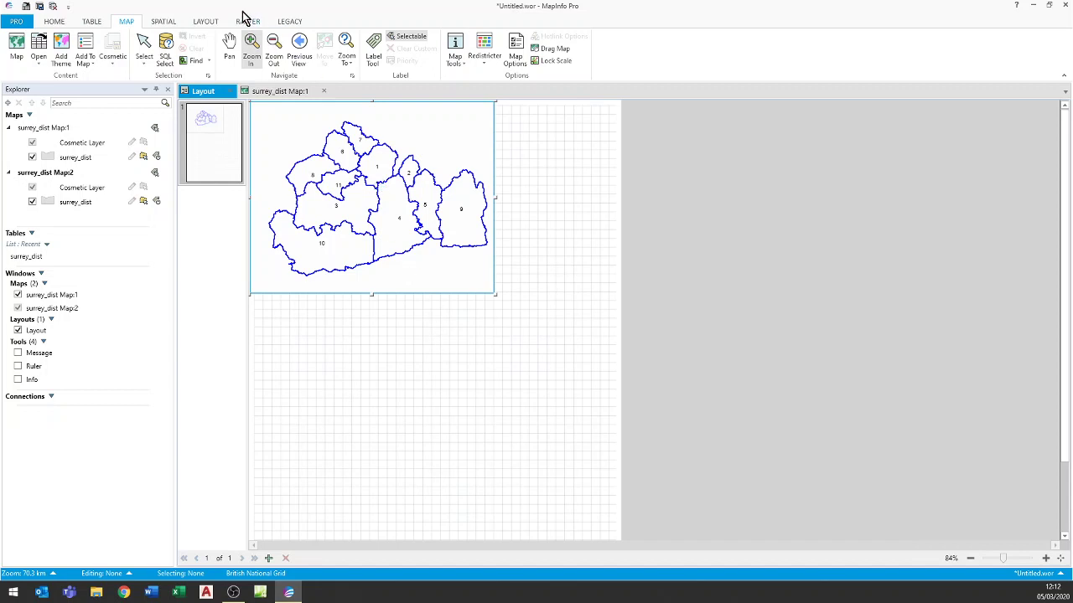
Select the layout's map frame, start the Create Legend wizard, and move past Choose Layers
left_click(144, 52)
left_click(350, 313)
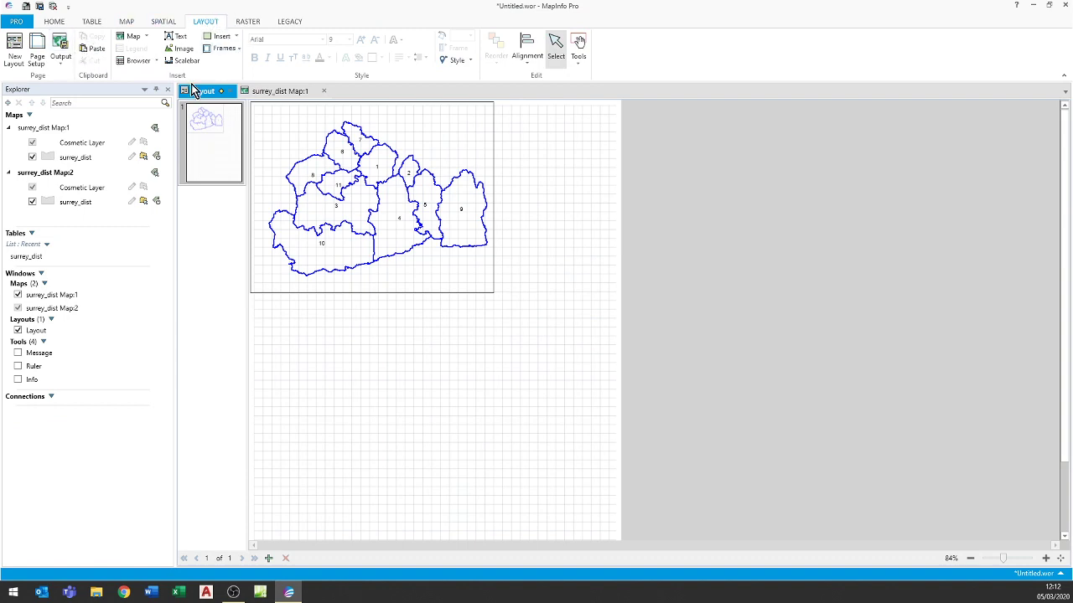
left_click(421, 273)
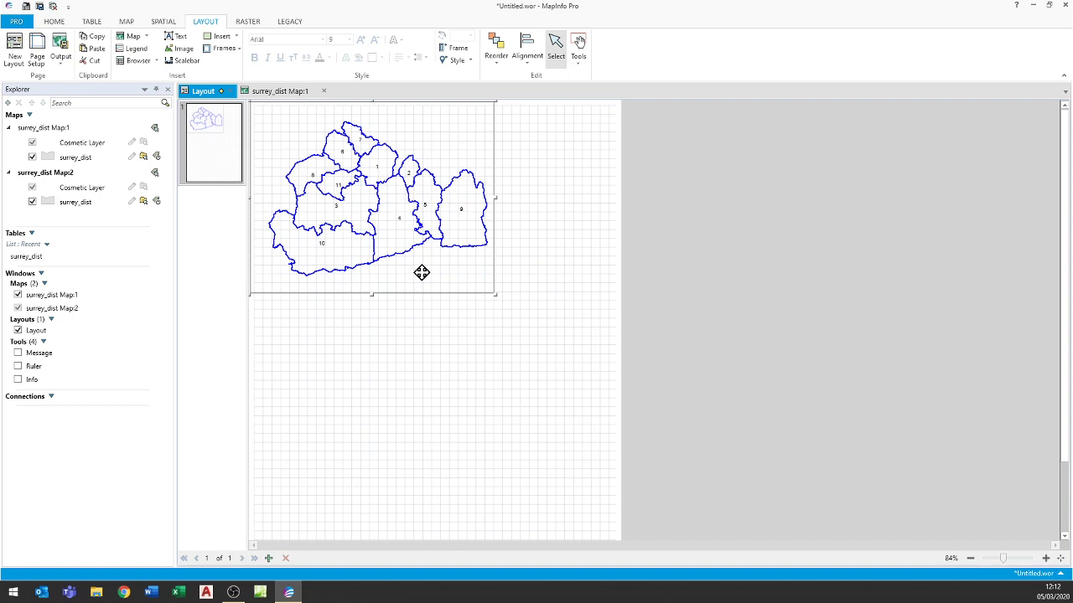
left_click(370, 383)
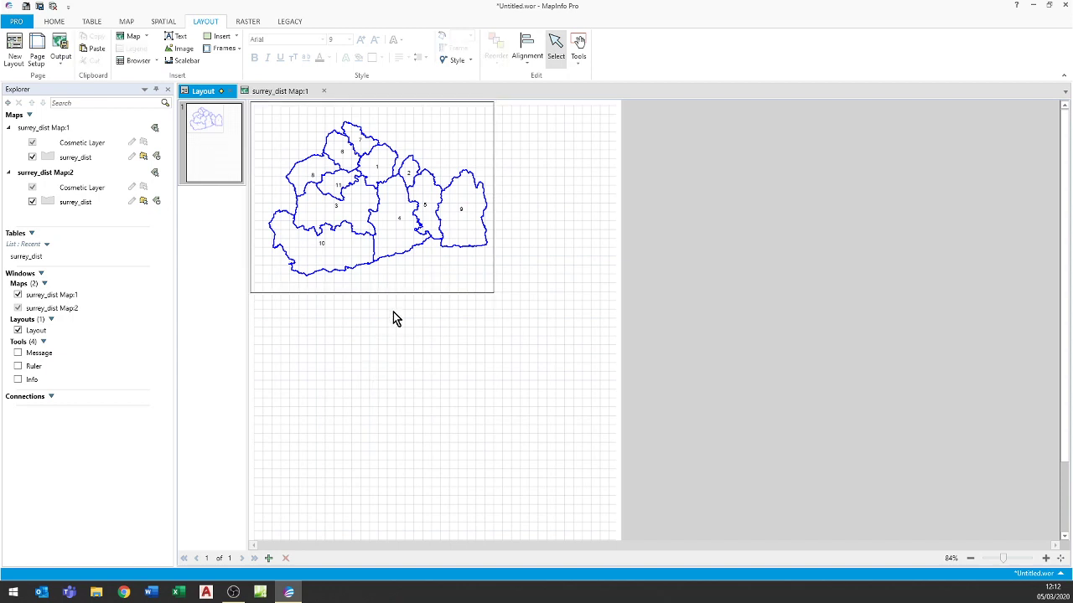
left_click(418, 273)
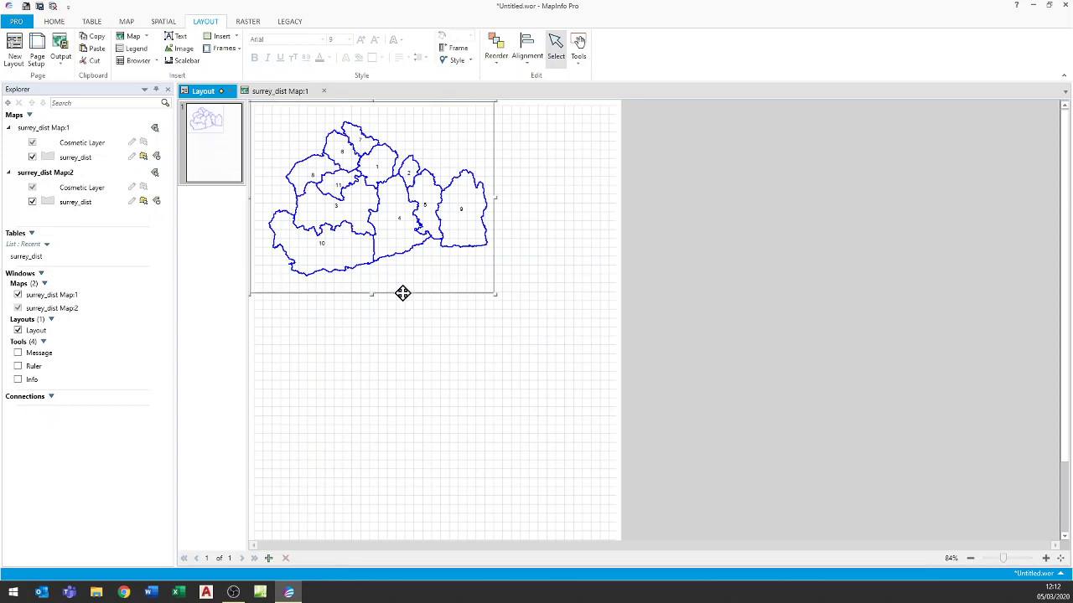
left_click(132, 52)
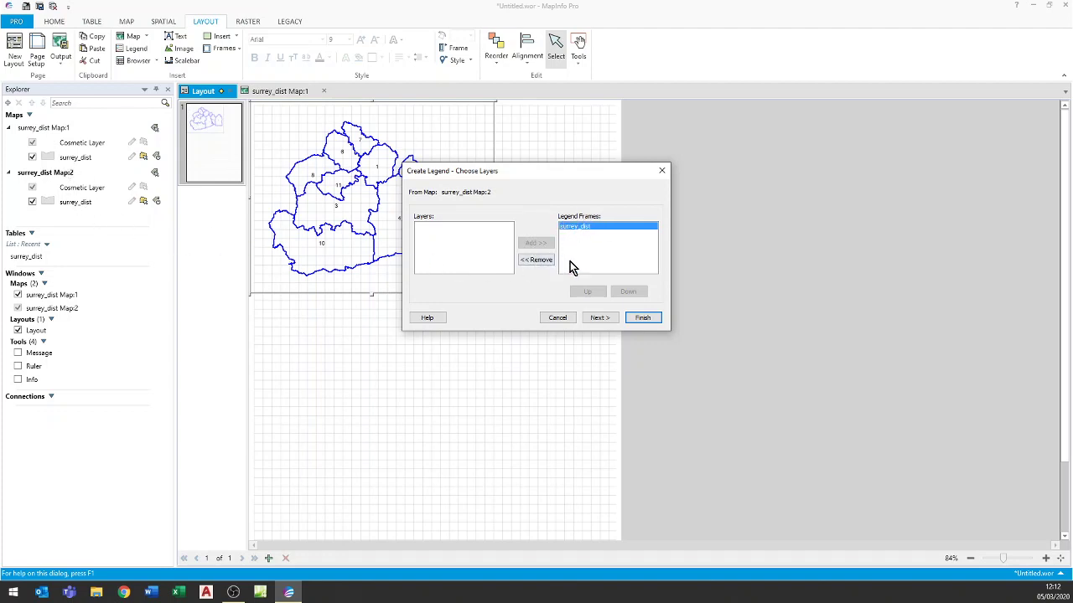
left_click(605, 321)
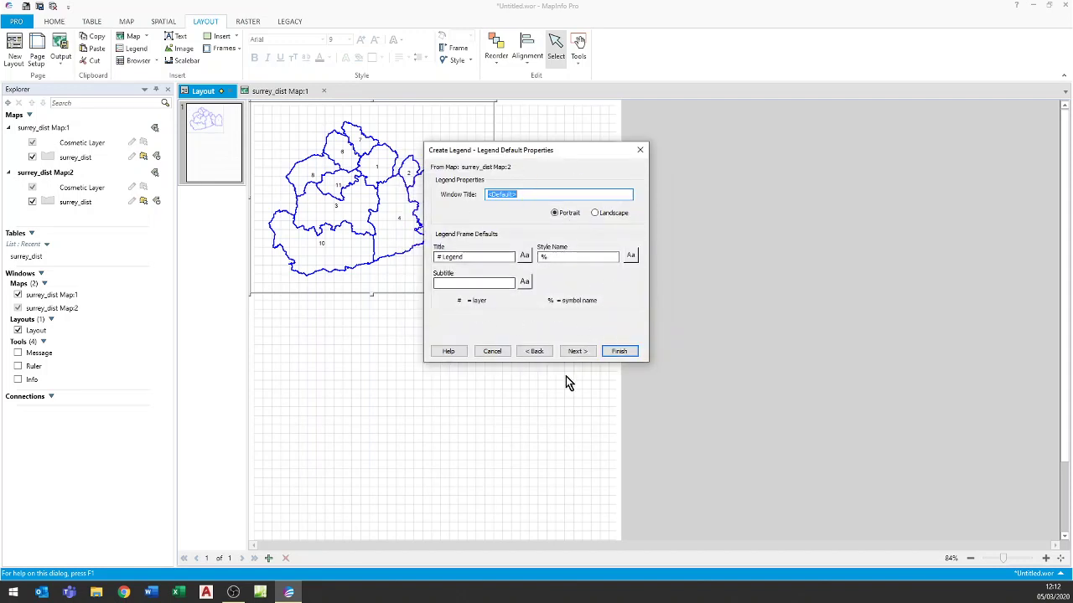
Give the legend frame an empty title and styles from unique values in the ID column
left_click(583, 351)
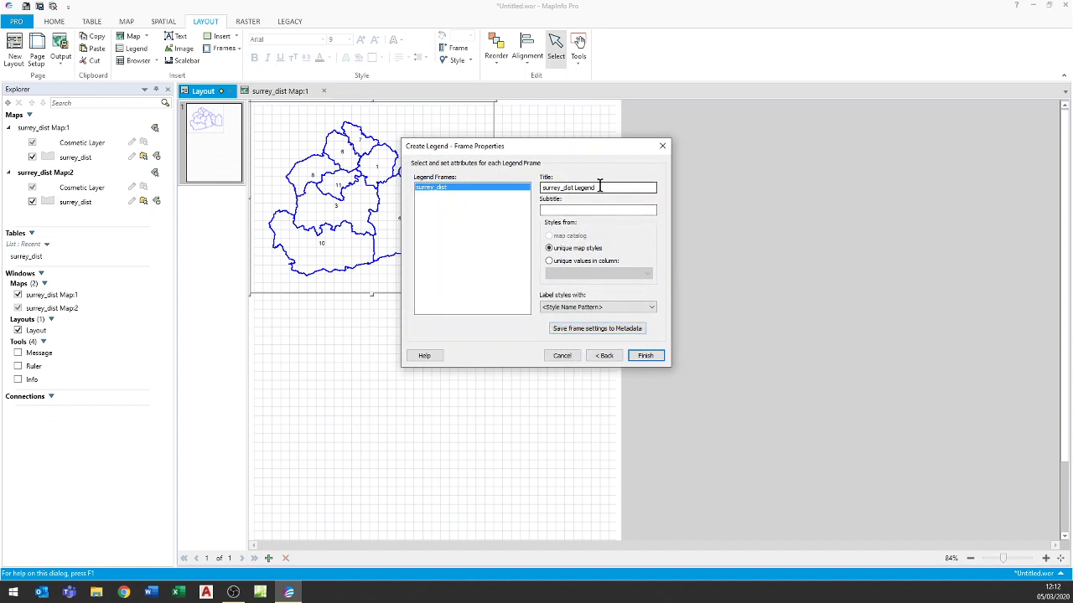
left_click_drag(600, 186, 525, 188)
key("BackSpace")
left_click(549, 262)
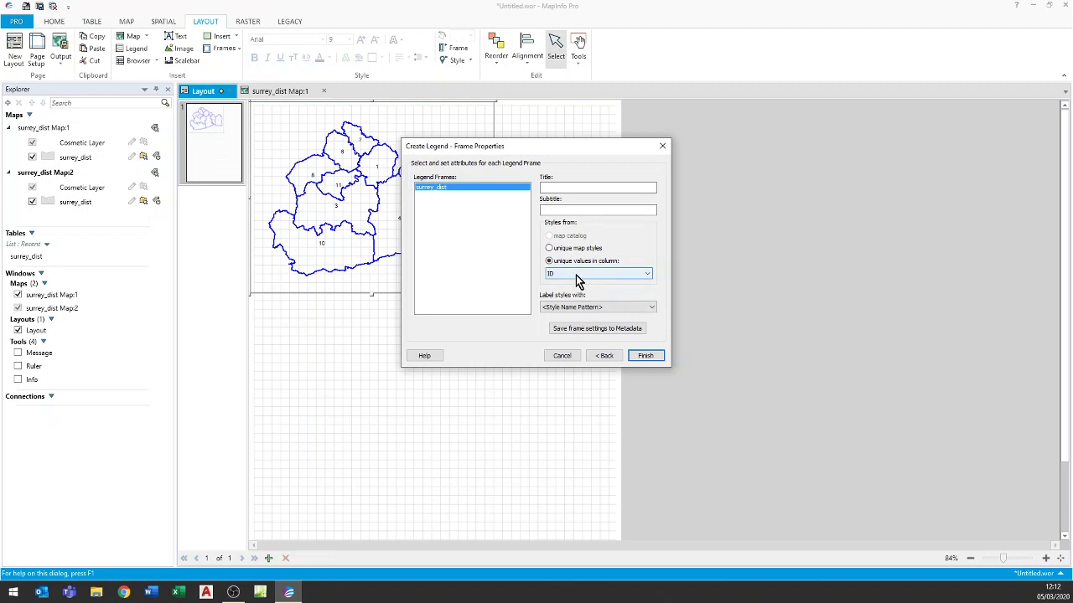
left_click(585, 307)
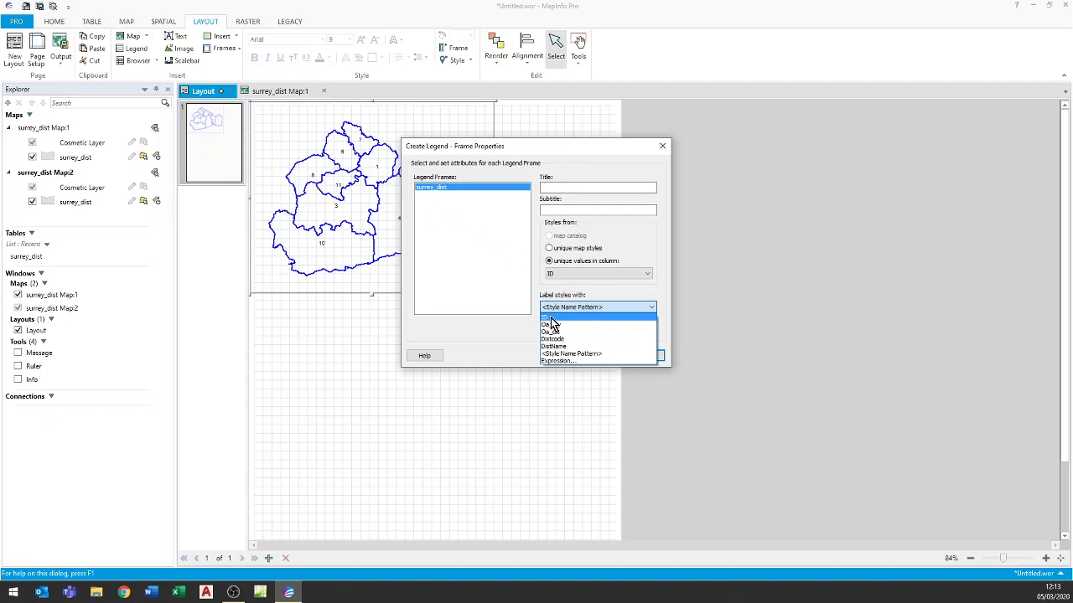
Label the legend entries with the verified expression ID & " " & DistName
left_click(556, 361)
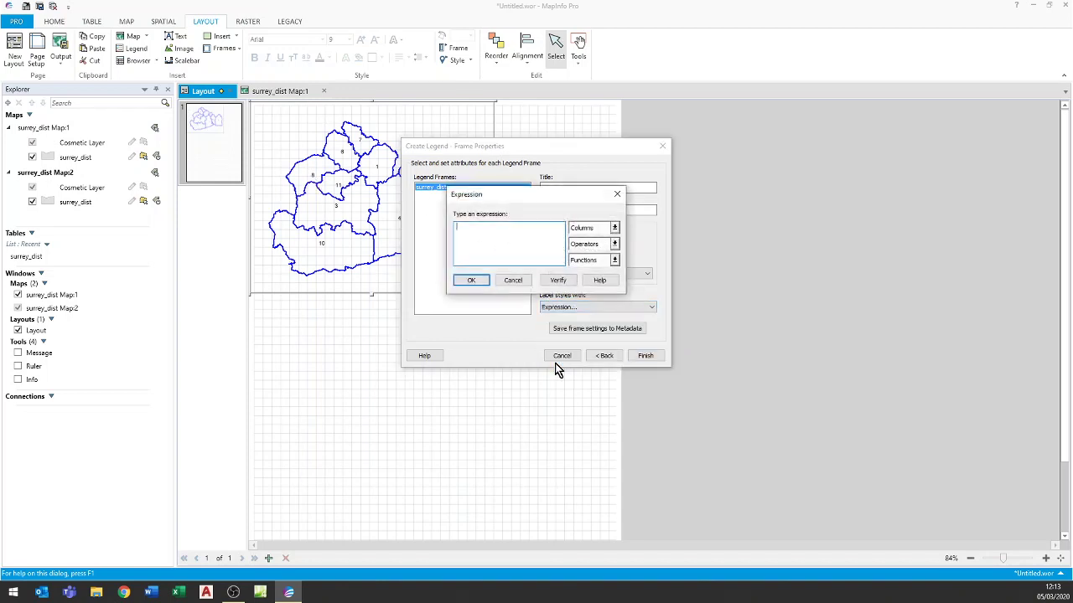
left_click(615, 228)
left_click(578, 240)
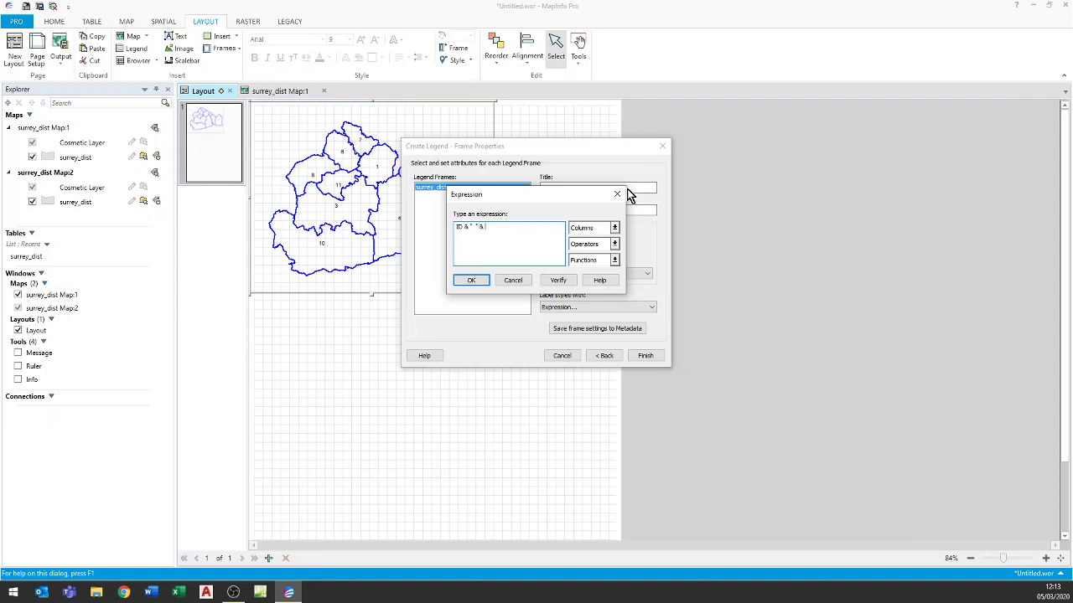
left_click(615, 227)
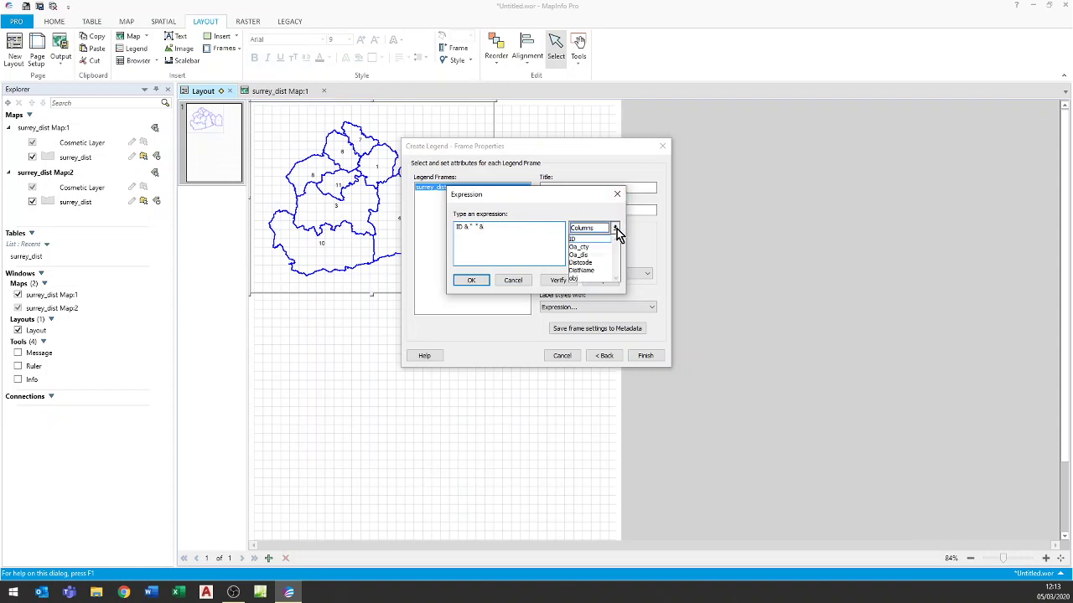
left_click(582, 272)
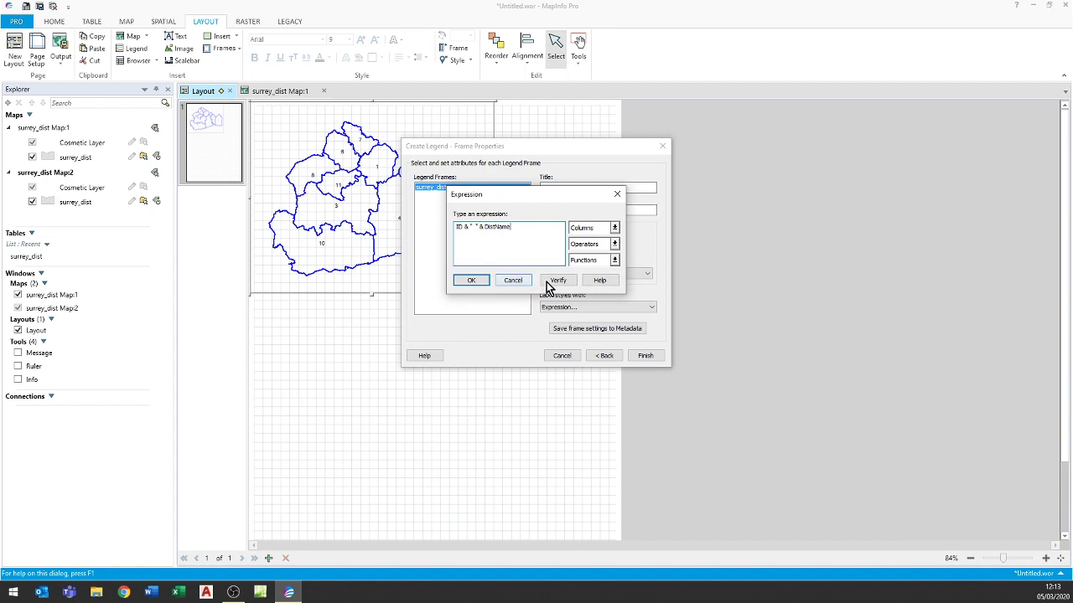
left_click(555, 282)
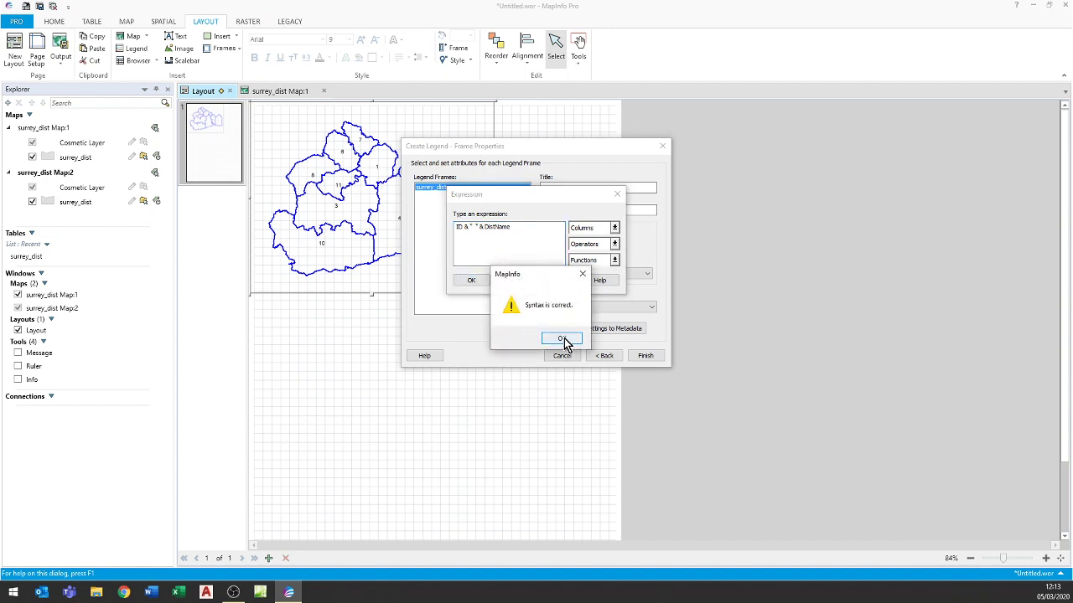
left_click(566, 340)
left_click(472, 282)
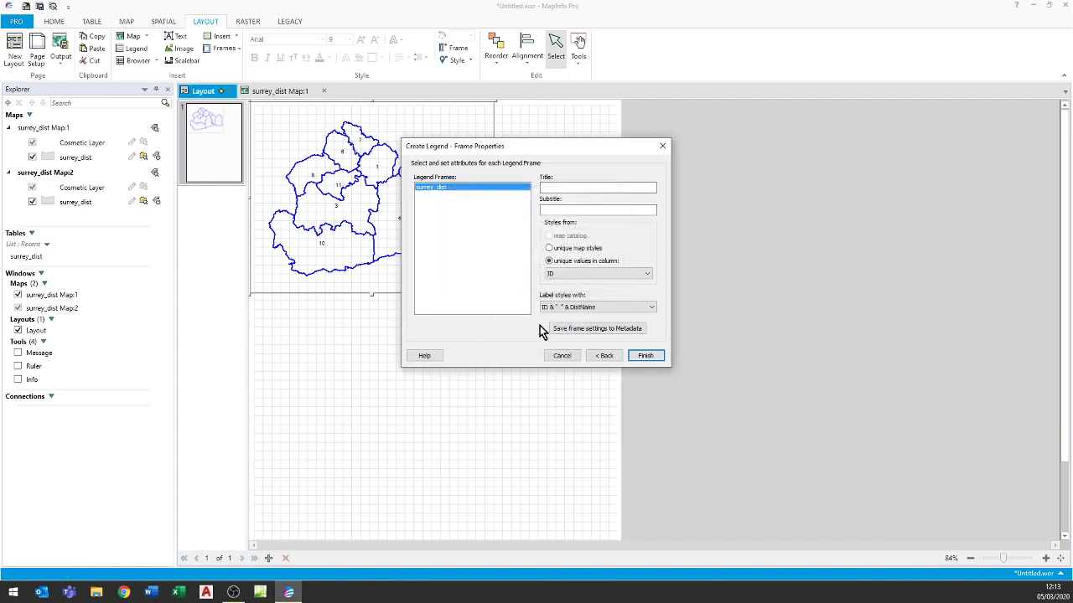
Finish the 11-entry district legend and place it just right of the map frame
left_click(646, 356)
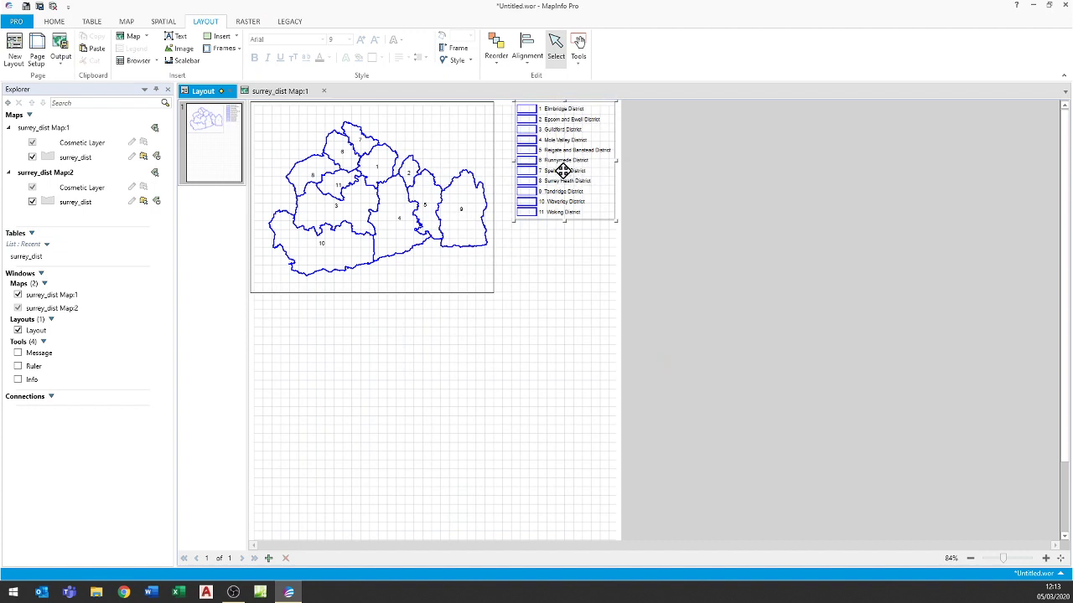
left_click_drag(567, 141, 548, 183)
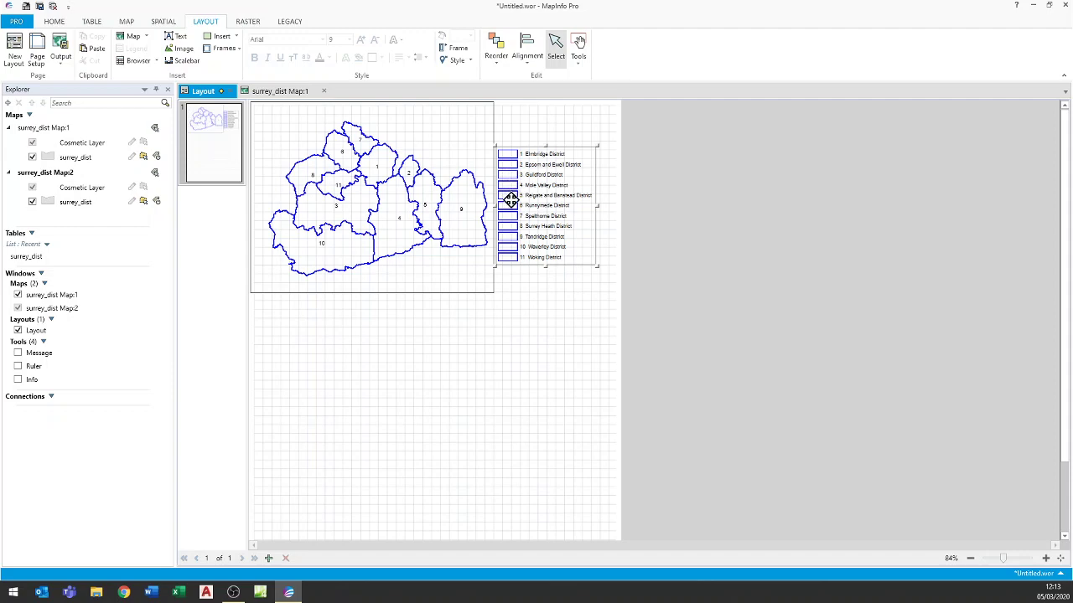
Set the legend frame's region sample width and height to 10 points each
double_click(510, 195)
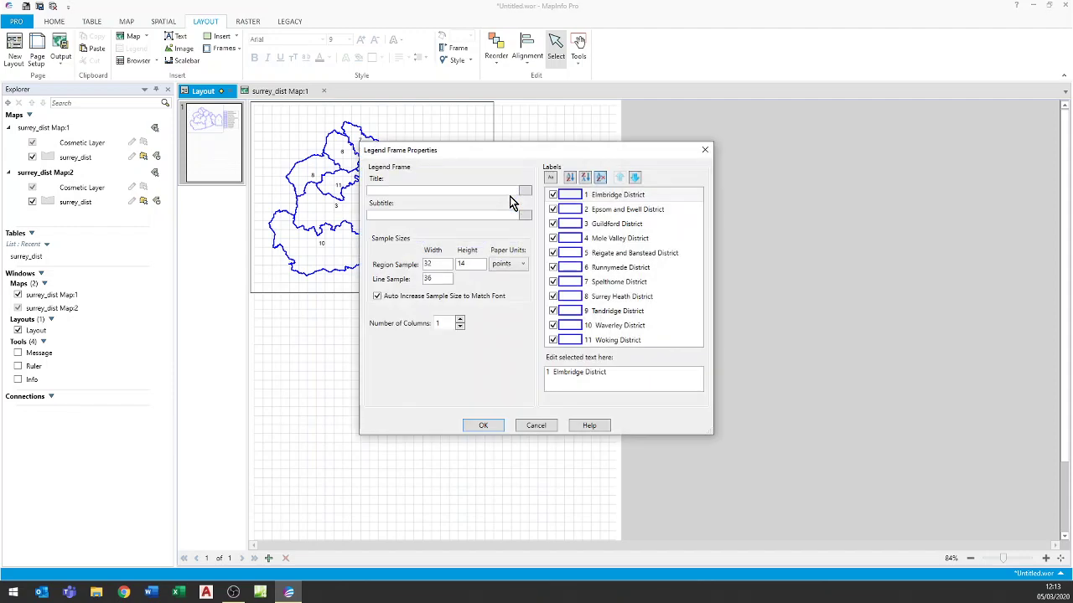
double_click(428, 264)
type("10")
key("Tab")
type("10")
left_click(483, 426)
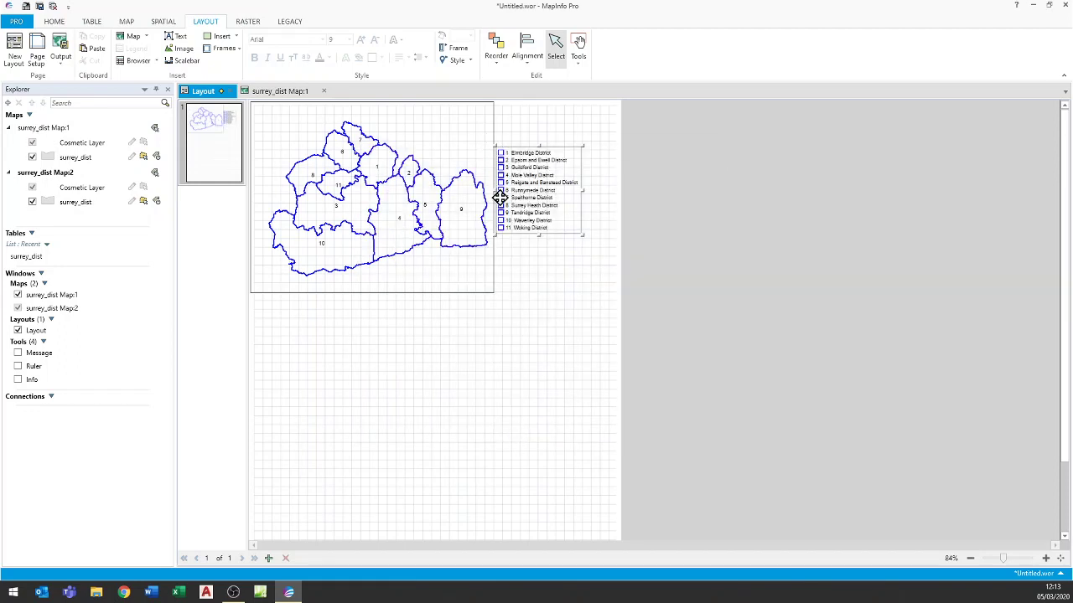